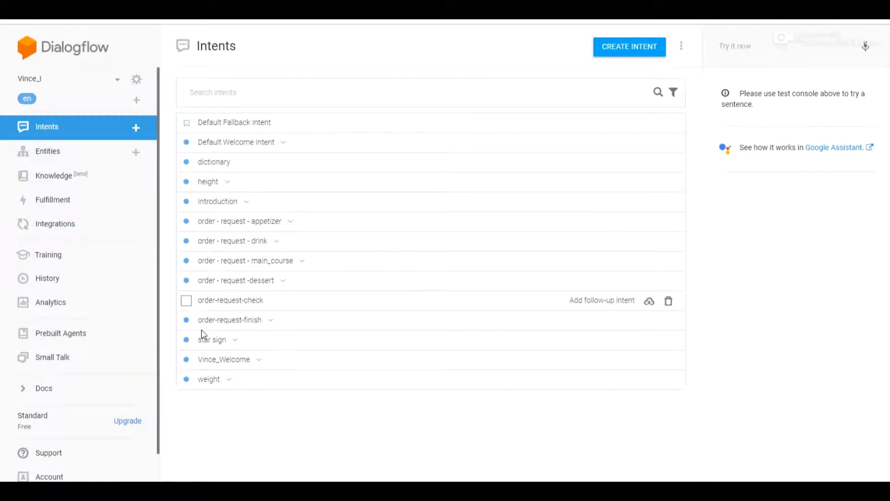
# Step: Review the Vince_Welcome intent's contexts, event, training phrases and SSML welcome response, then return to the intent list
pyautogui.click(228, 364)
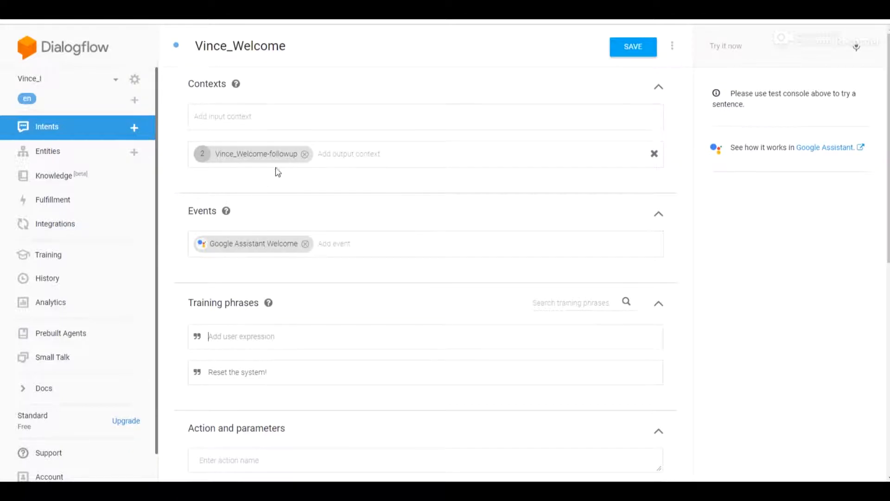
pyautogui.scroll(-6, 287, 186)
pyautogui.scroll(-2, 271, 248)
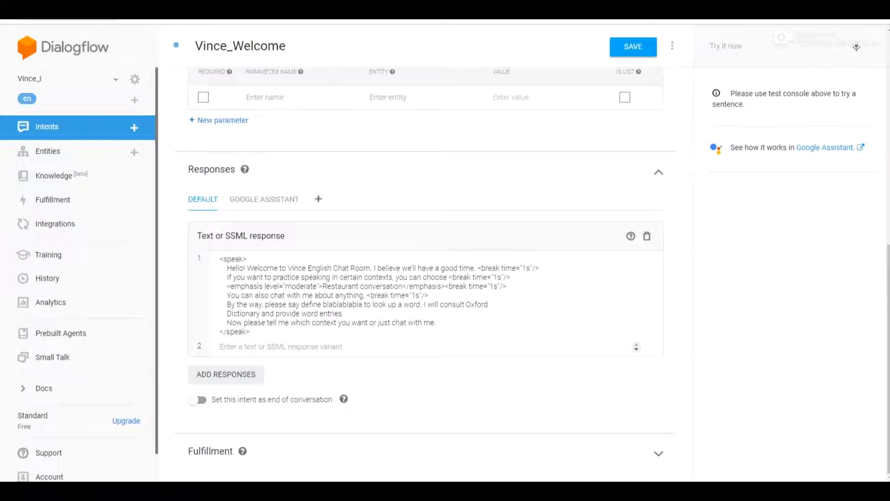
pyautogui.click(16, 18)
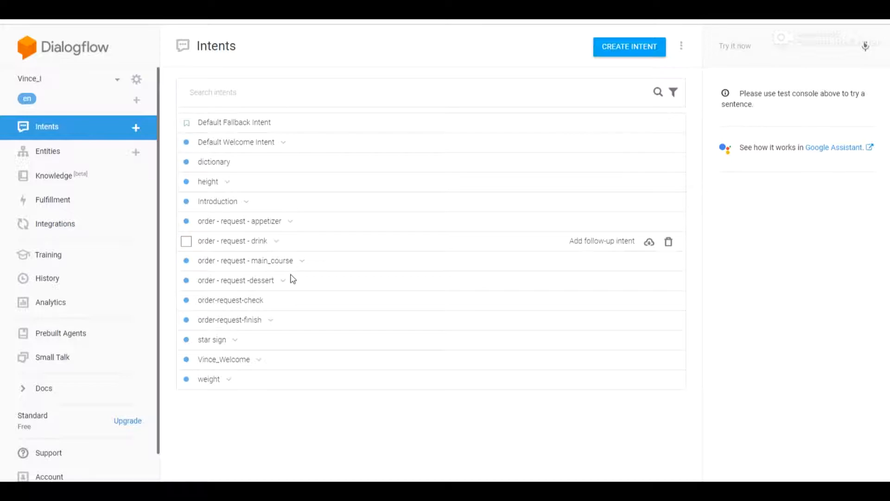
# Step: Examine the follow-up intent types for Vince_Welcome and review its restaurant conversation follow-up intent, from contexts to waiter response
pyautogui.click(602, 362)
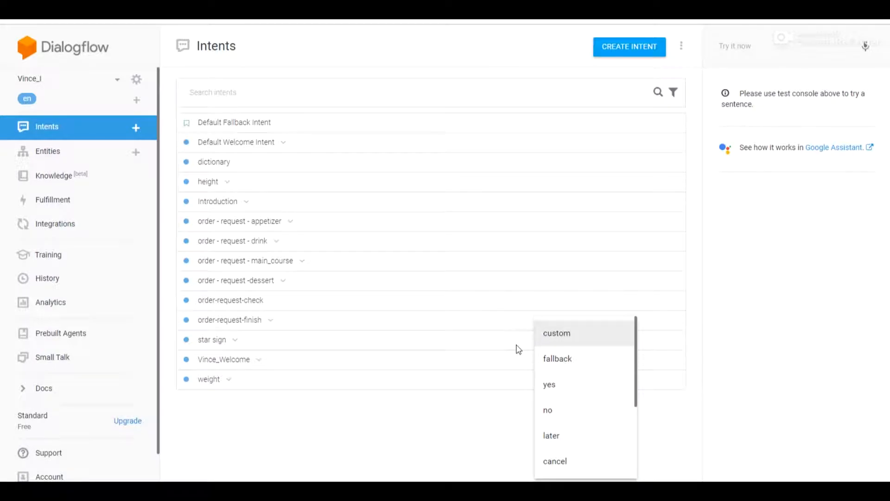
pyautogui.click(260, 361)
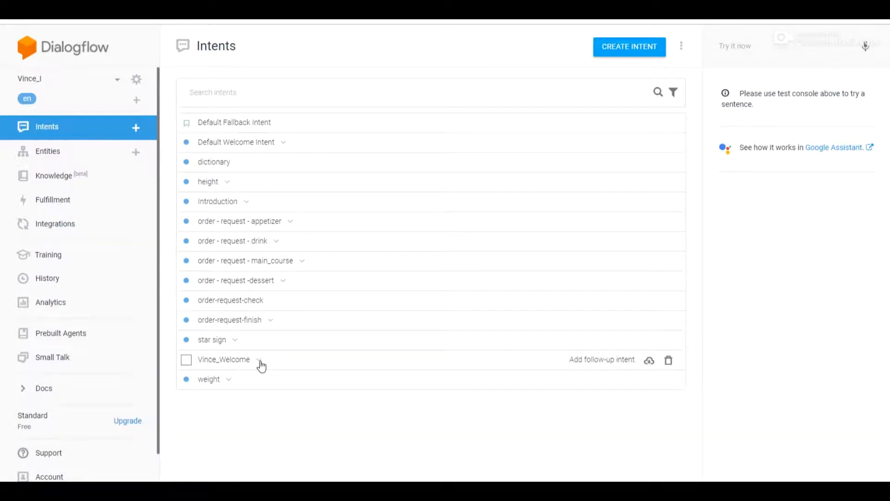
pyautogui.click(265, 383)
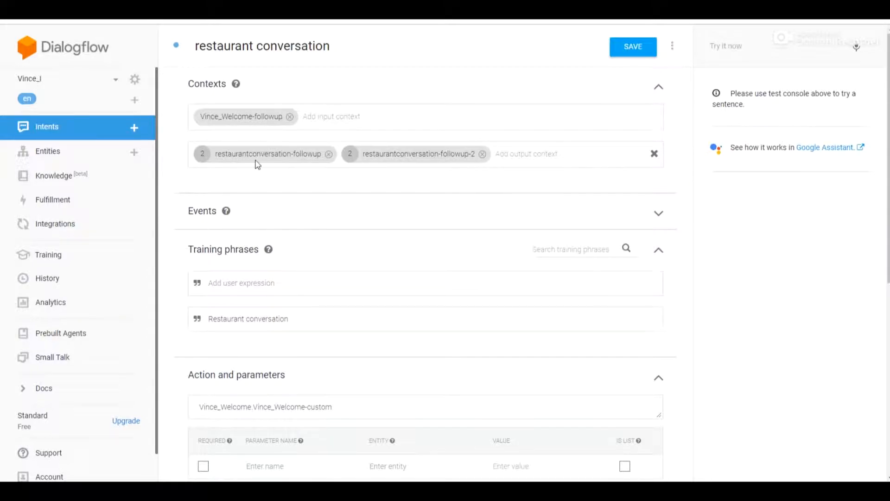
pyautogui.scroll(-4, 308, 225)
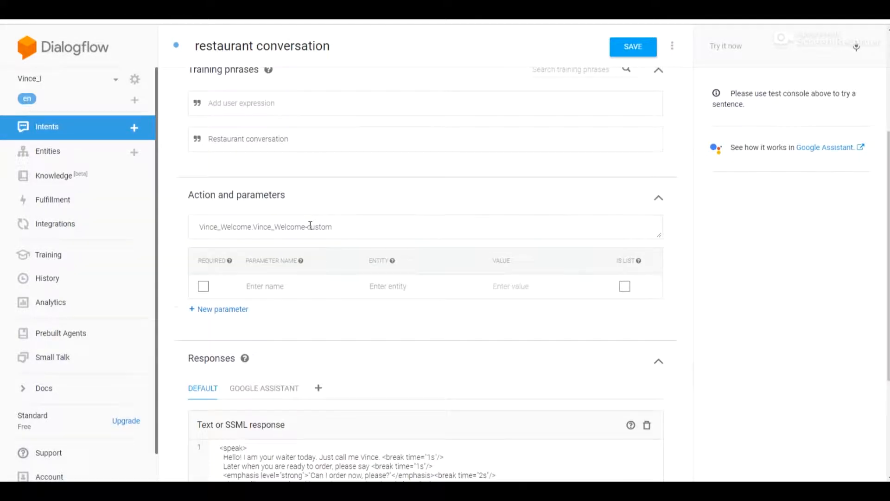
pyautogui.scroll(-1, 310, 225)
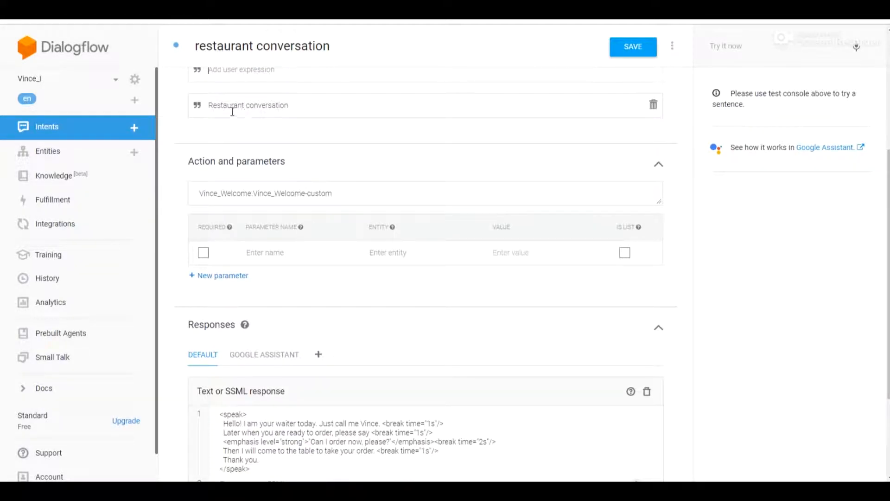
pyautogui.scroll(1, 233, 111)
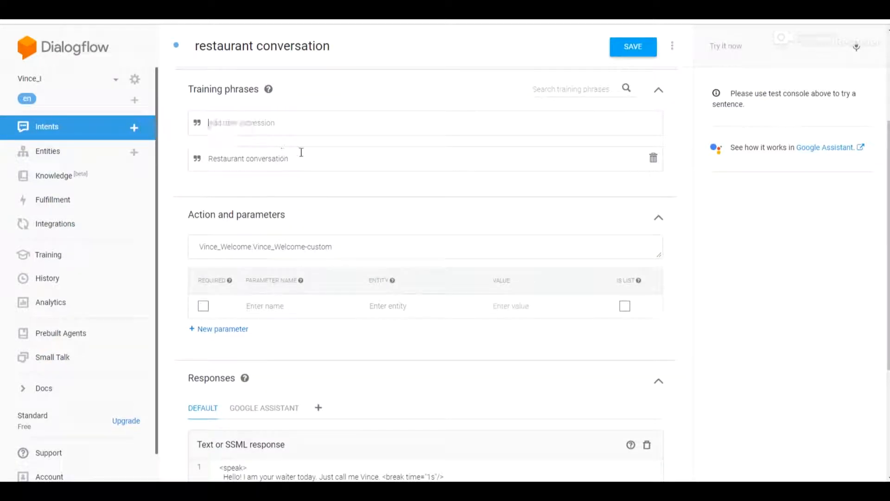
pyautogui.scroll(-4, 323, 203)
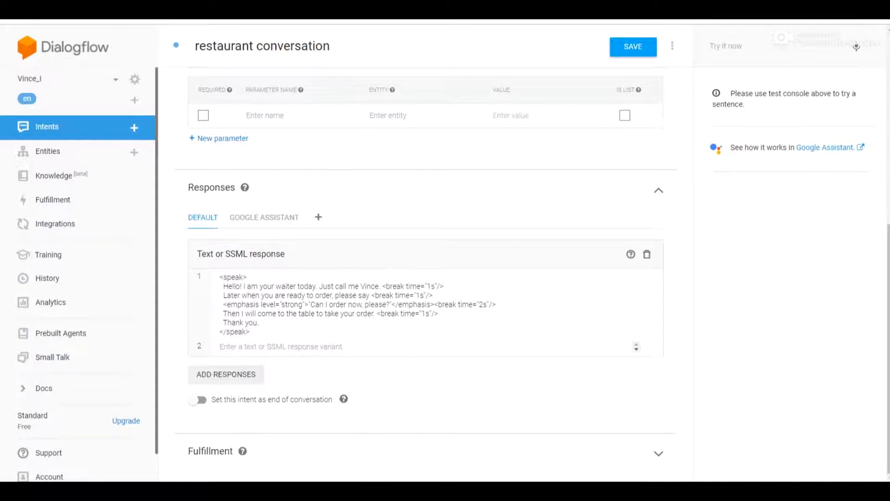
pyautogui.hotkey('alt', 'Left')
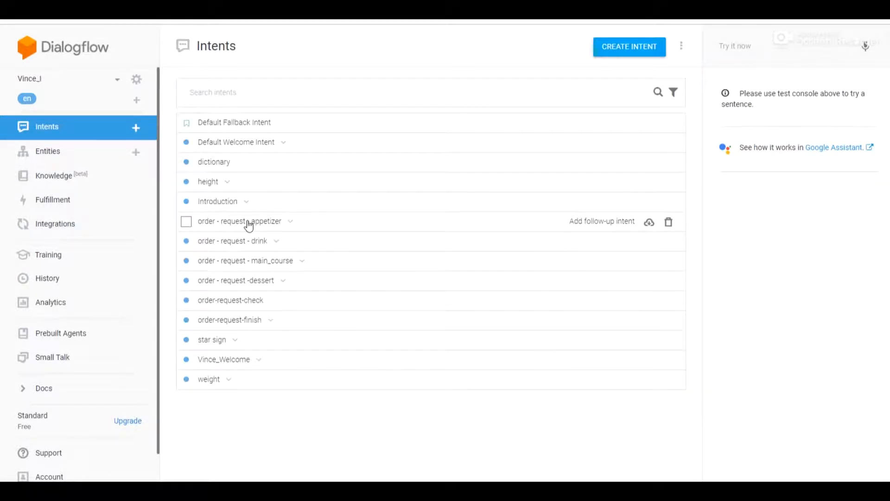
# Step: Review the order - request - appetizer intent's contexts, training phrases and response, and return to the intent list
pyautogui.click(248, 221)
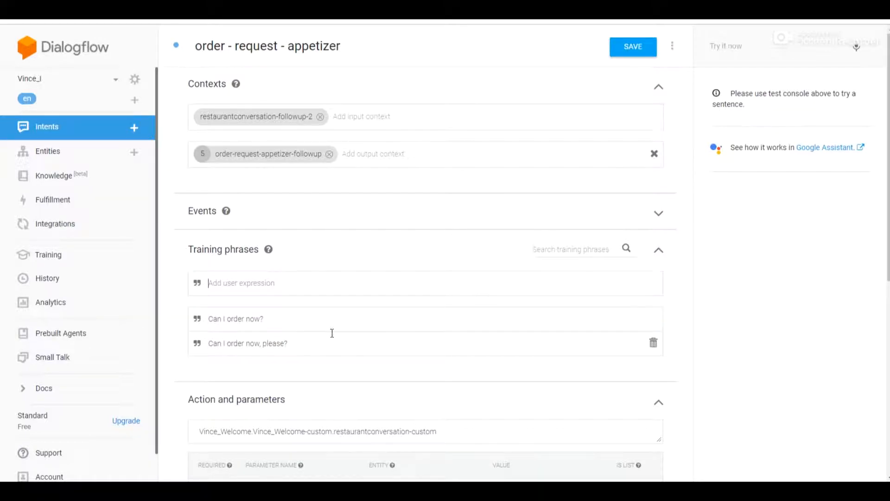
pyautogui.scroll(-7, 470, 318)
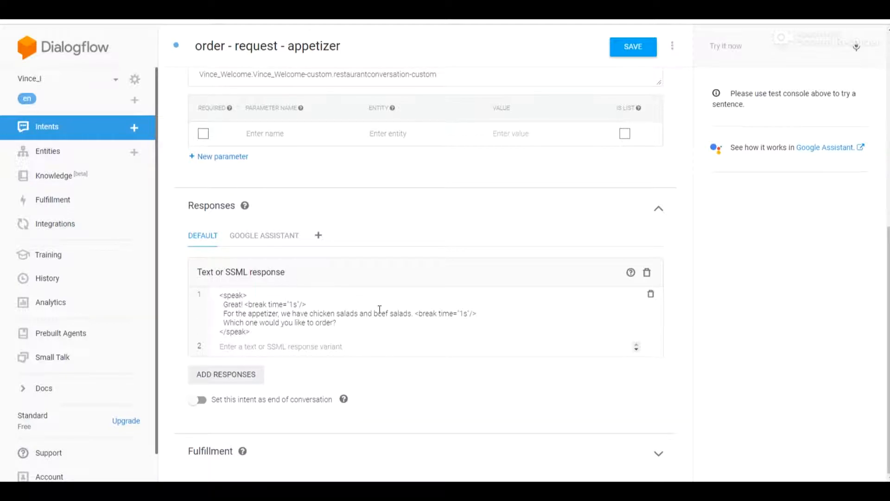
pyautogui.click(47, 126)
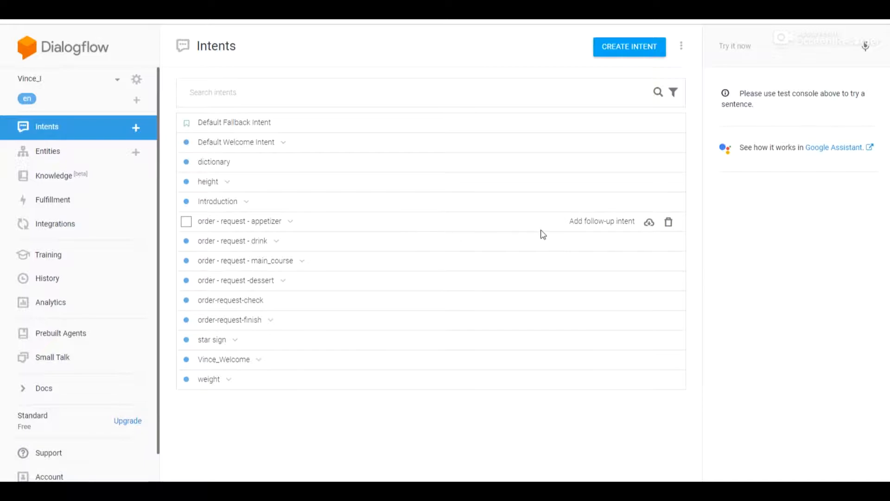
# Step: Examine the follow-up types for the appetizer intent and review its fallback intent's input context and response
pyautogui.click(578, 222)
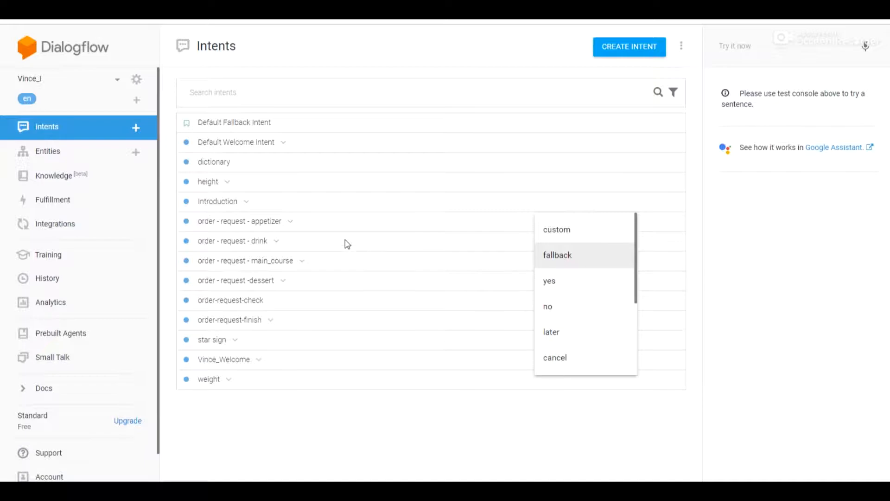
pyautogui.click(290, 224)
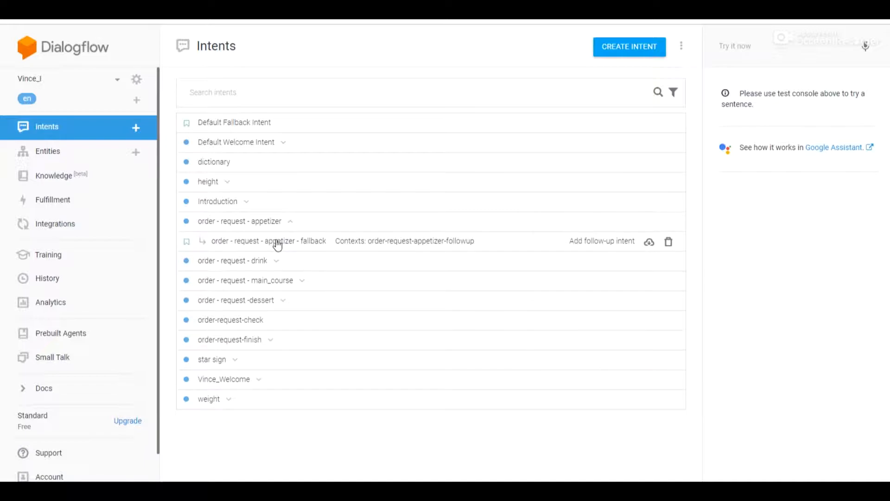
pyautogui.click(277, 244)
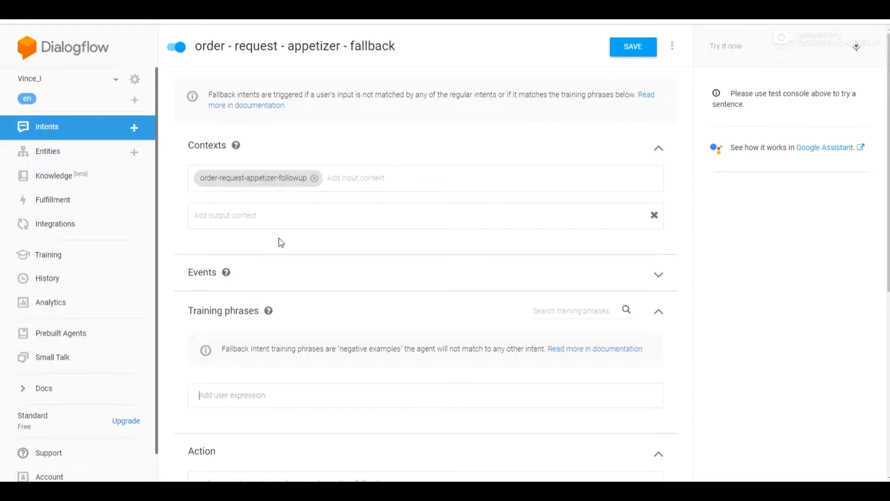
pyautogui.scroll(-7, 281, 243)
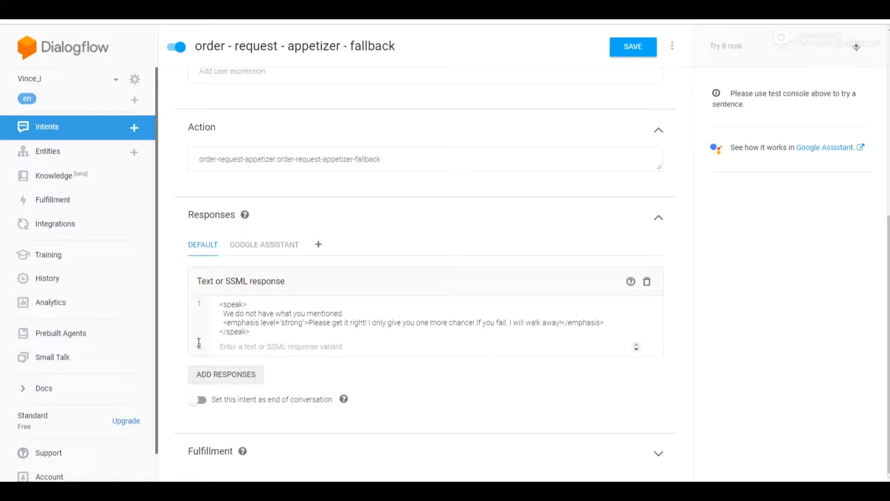
pyautogui.click(16, 10)
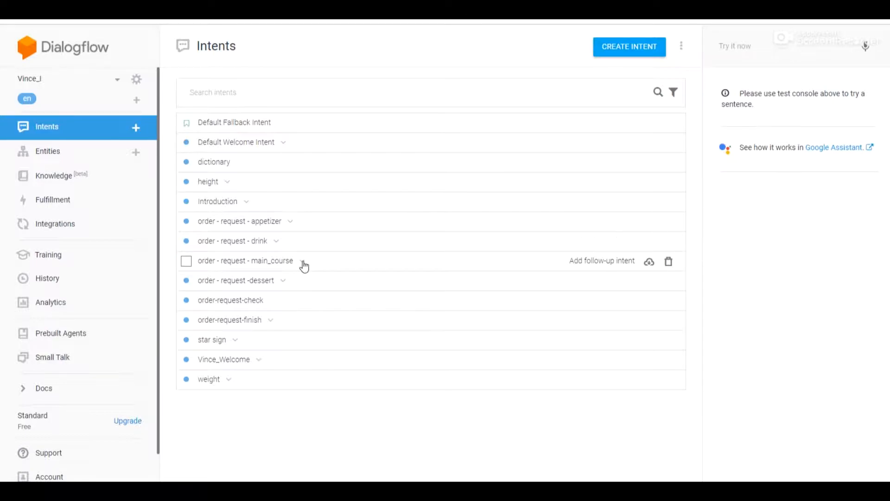
# Step: Review the order - request - main_course intent's input and output contexts, salad training phrases and remaining settings
pyautogui.click(304, 265)
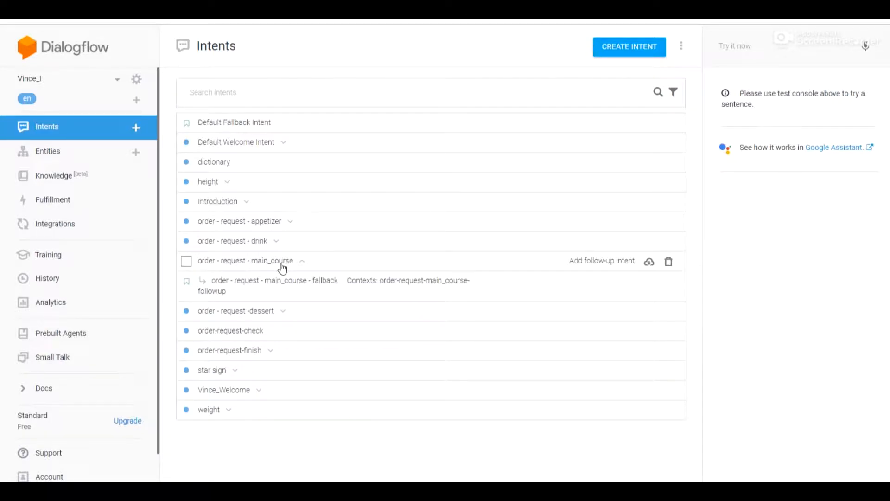
pyautogui.click(283, 268)
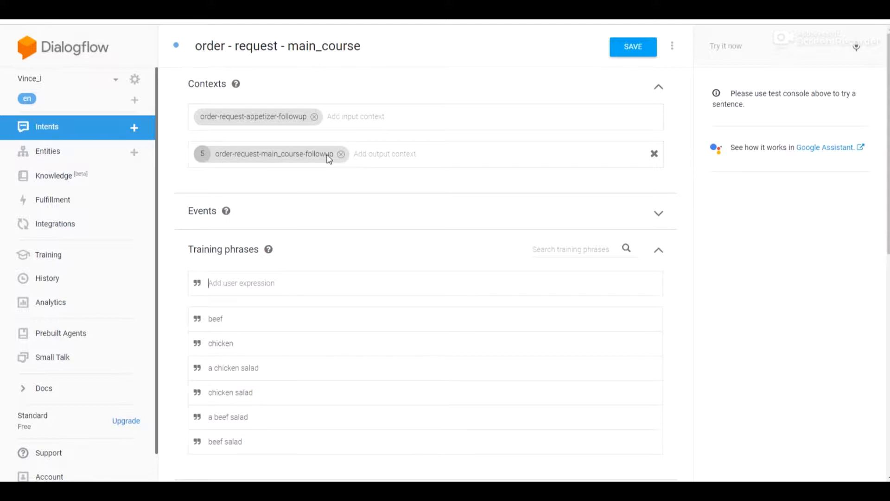
pyautogui.scroll(-2, 273, 257)
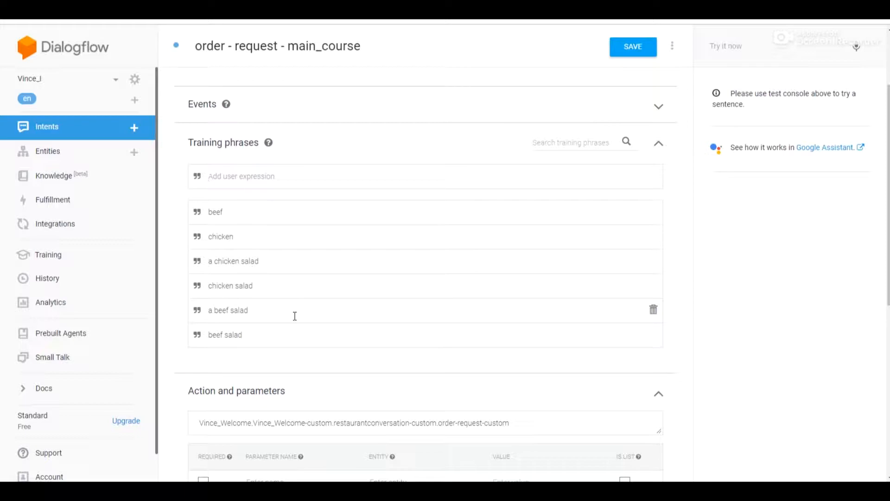
pyautogui.scroll(2, 295, 316)
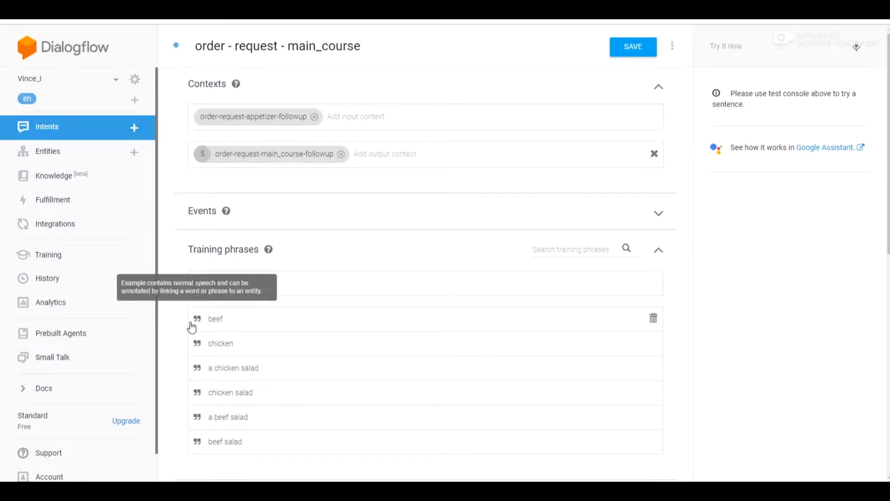
pyautogui.scroll(-8, 371, 222)
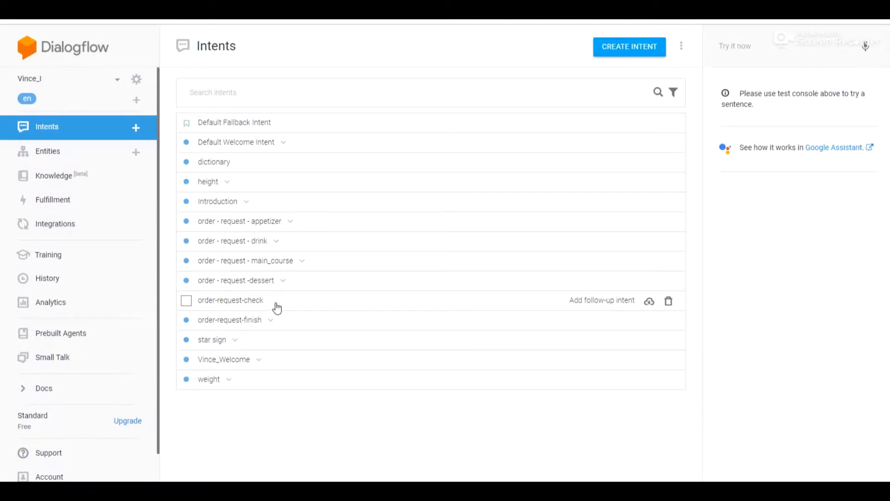
# Step: Review the order-request-check intent's contexts, bill training phrases, response and end-of-conversation setting, and return to the intent list
pyautogui.click(245, 305)
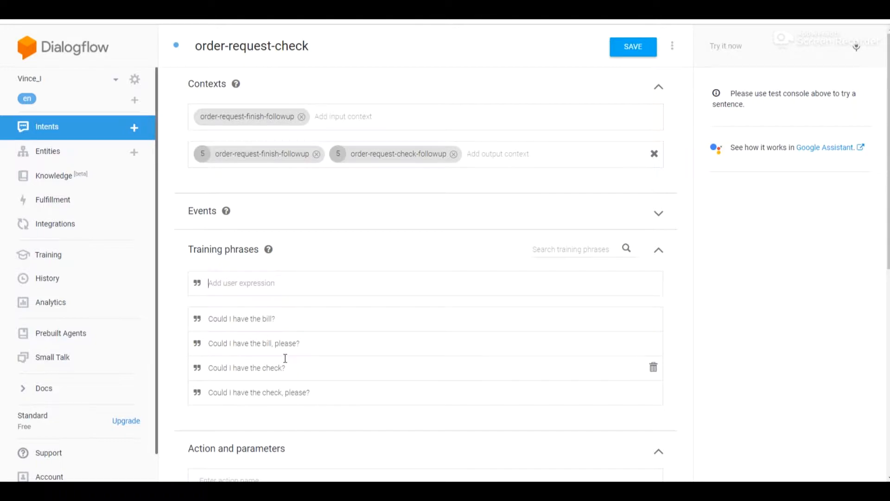
pyautogui.scroll(-8, 294, 264)
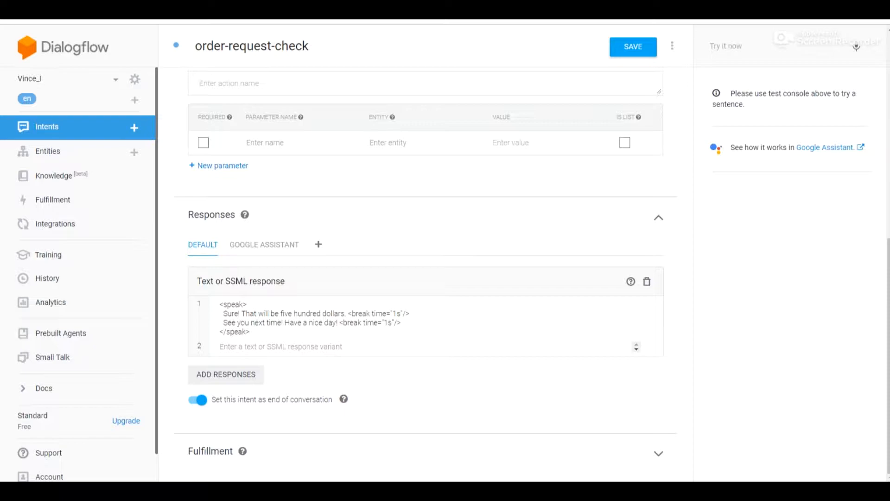
pyautogui.hotkey('alt', 'Left')
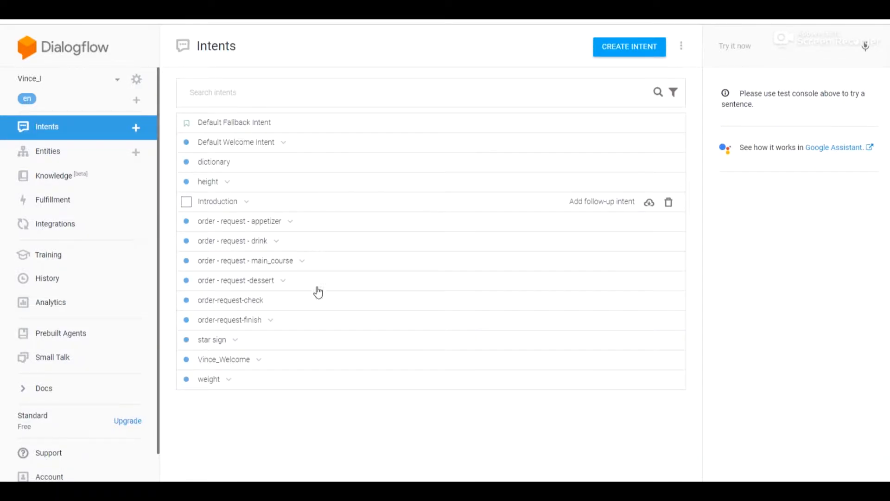
# Step: View the agent's Web Demo integration with its share link and embed code, and close it
pyautogui.click(87, 228)
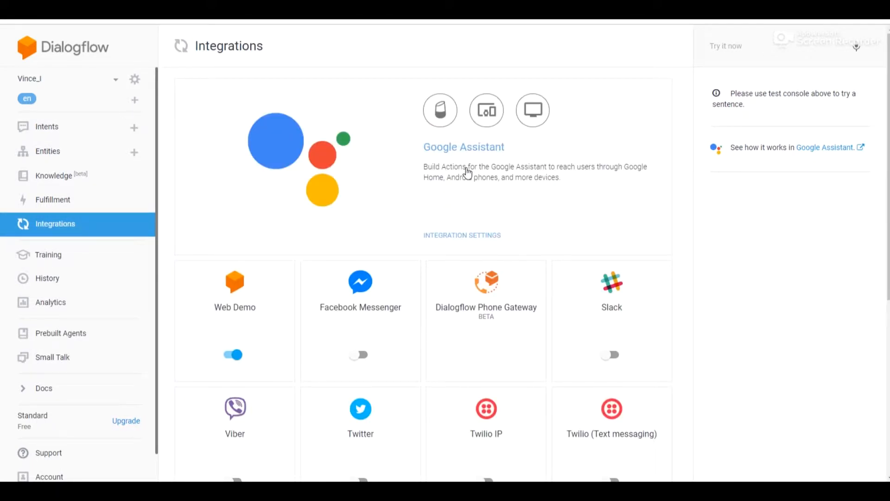
pyautogui.click(233, 299)
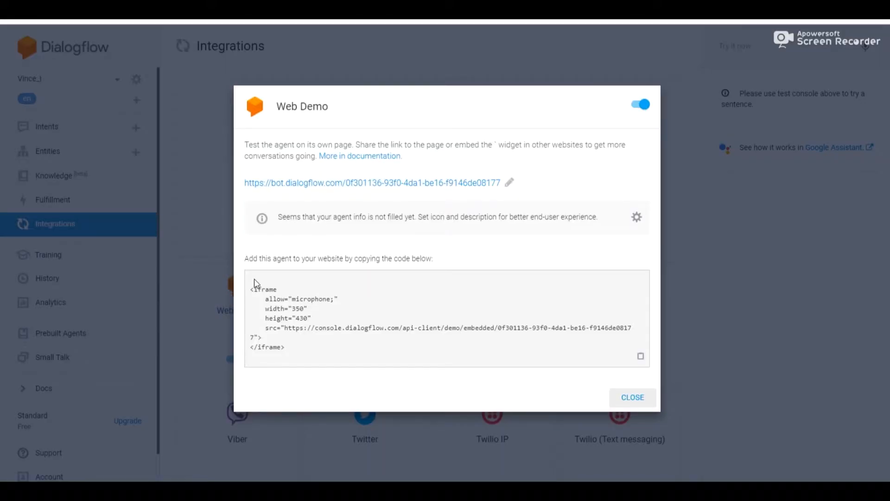
pyautogui.click(644, 403)
# Step: Select Vince_Welcome as the Google Assistant integration's explicit invocation intent and launch the test in the Actions on Google simulator
pyautogui.click(457, 236)
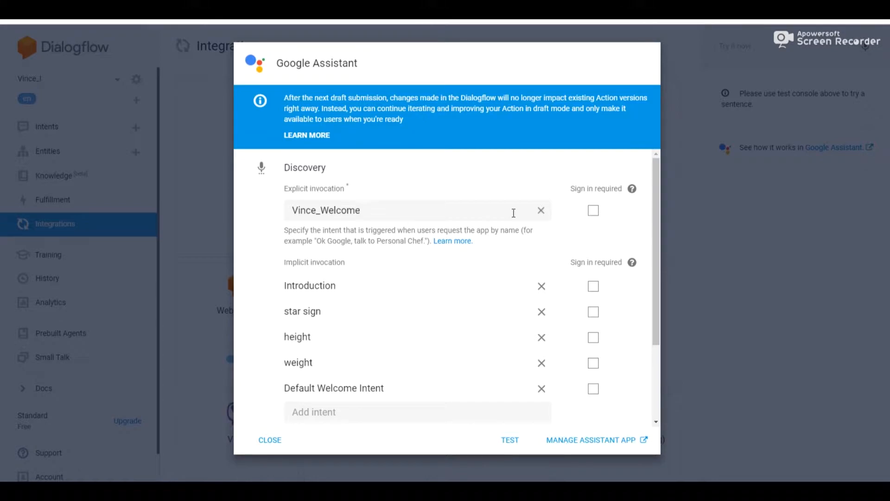
pyautogui.click(539, 211)
pyautogui.scroll(-3, 382, 278)
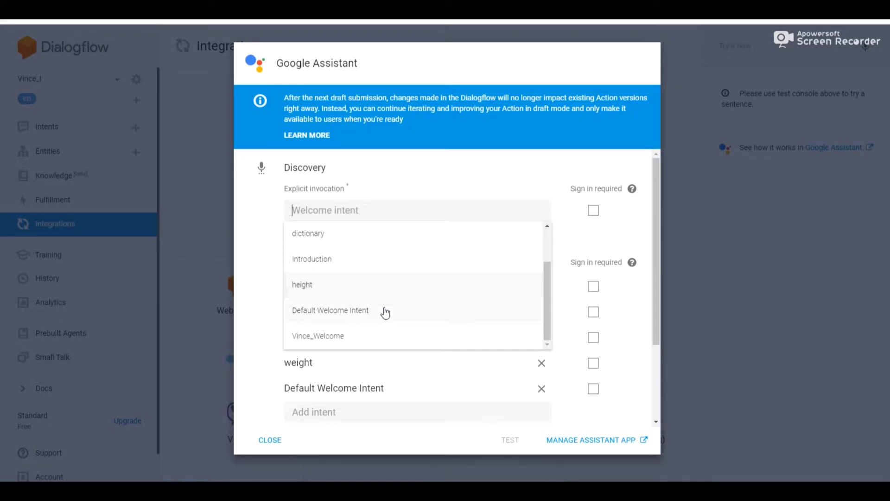
pyautogui.click(351, 337)
pyautogui.scroll(-3, 348, 299)
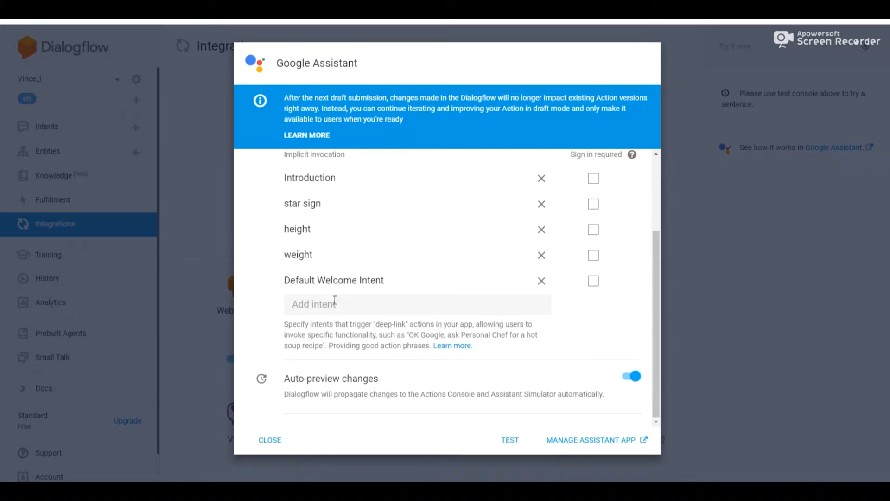
pyautogui.click(504, 440)
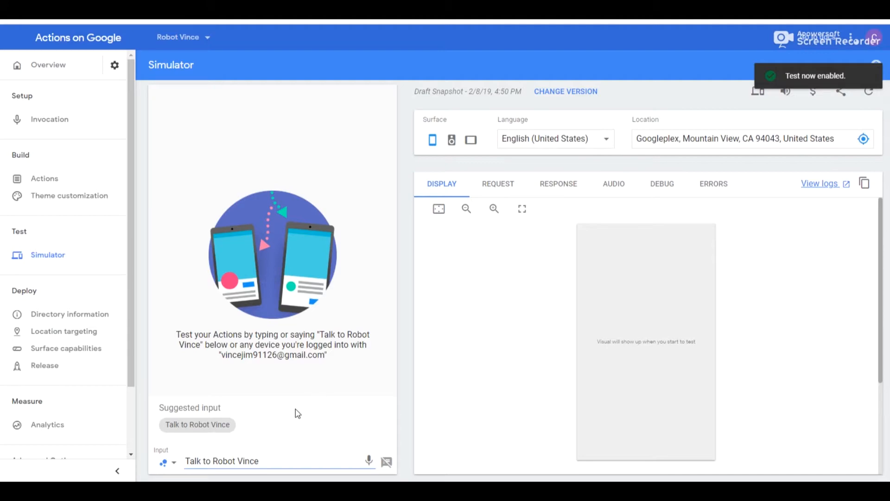
# Step: Check the action's invocation display name and the available Google Assistant voices, keeping Male 1
pyautogui.click(74, 124)
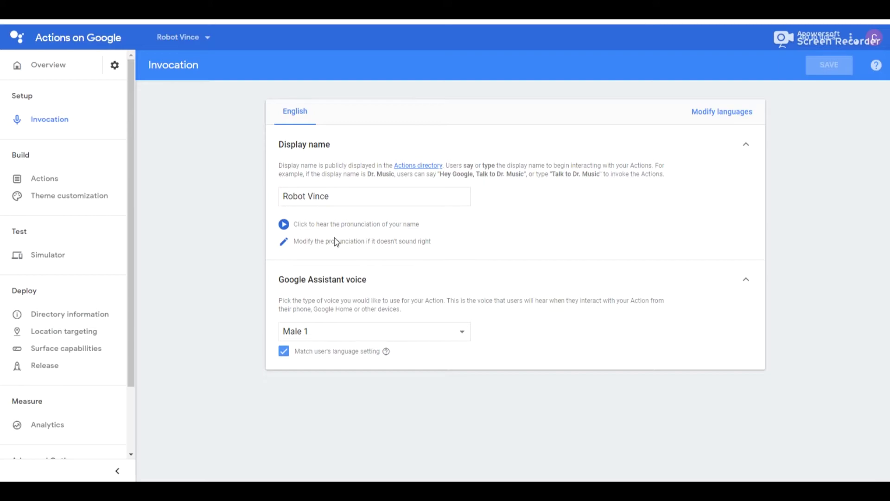
pyautogui.click(375, 334)
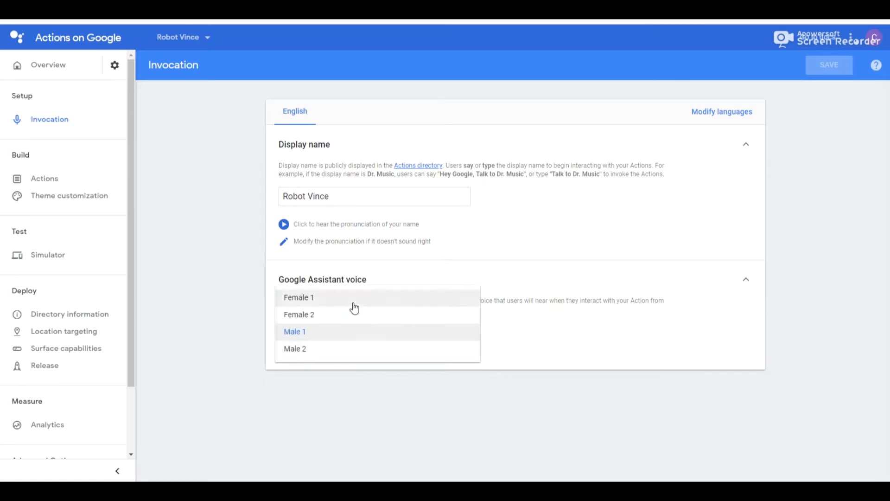
pyautogui.click(347, 388)
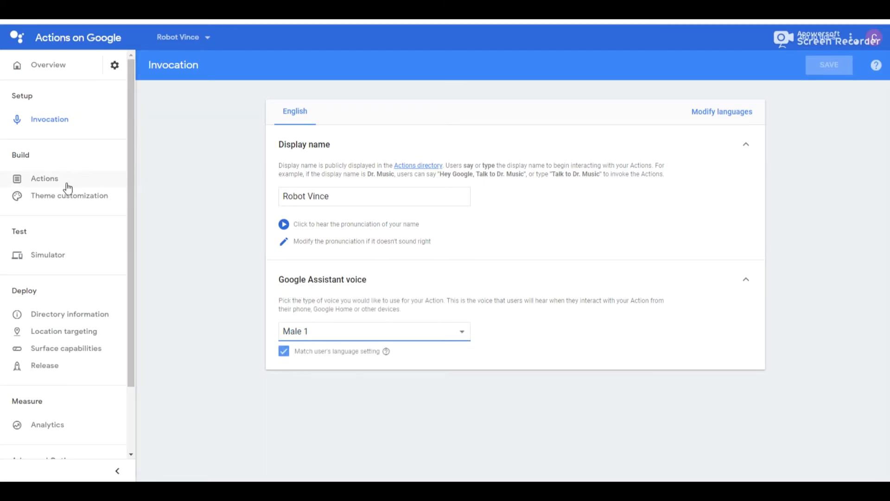
# Step: Start a test conversation in the simulator with the input "Talk to Robot Vince"
pyautogui.click(59, 263)
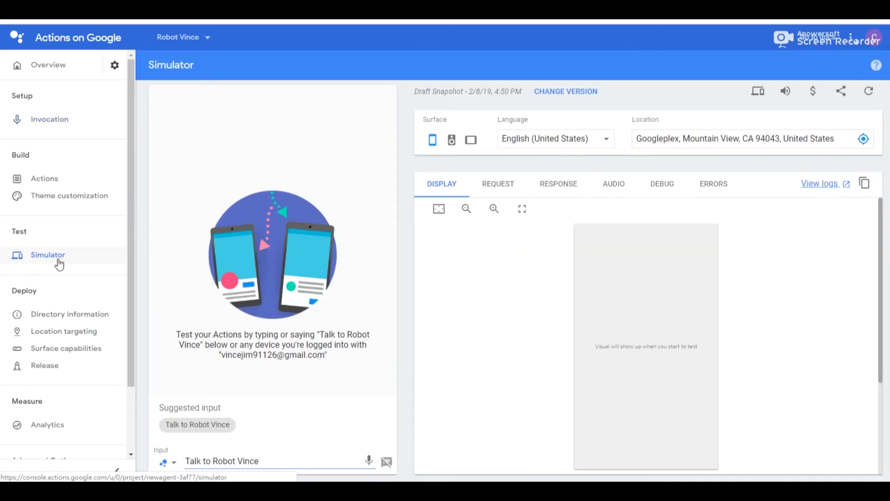
pyautogui.click(286, 463)
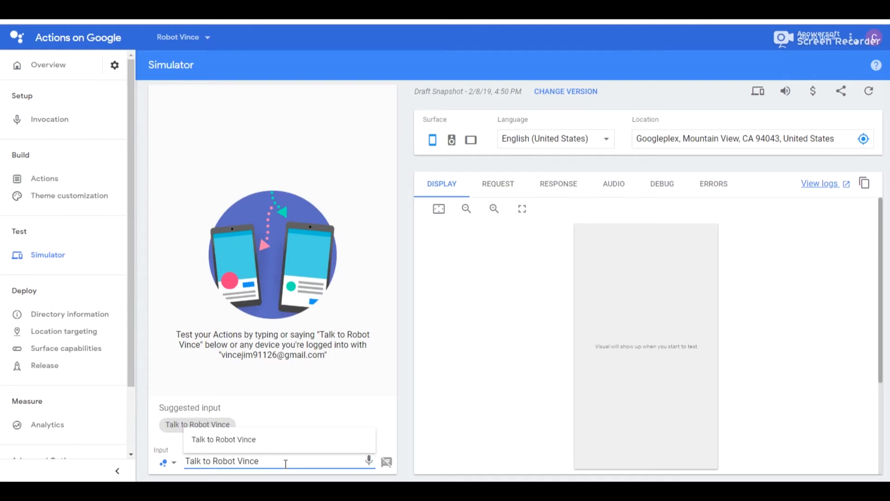
pyautogui.press('Return')
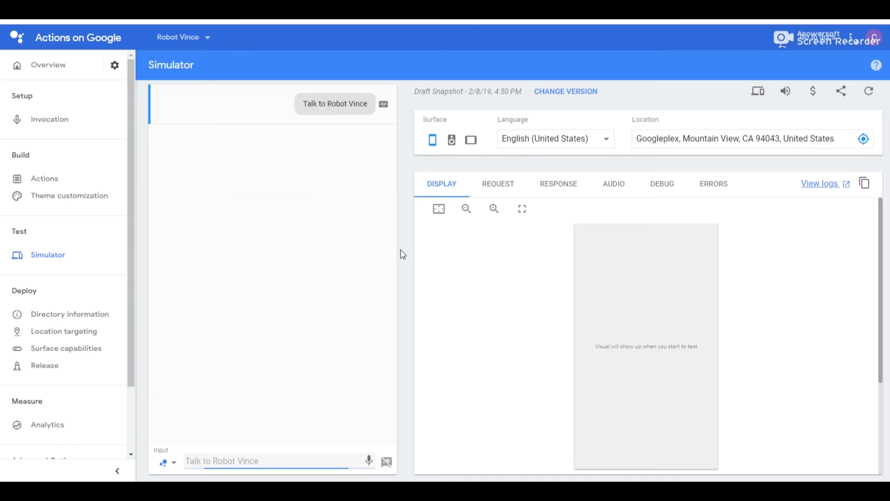